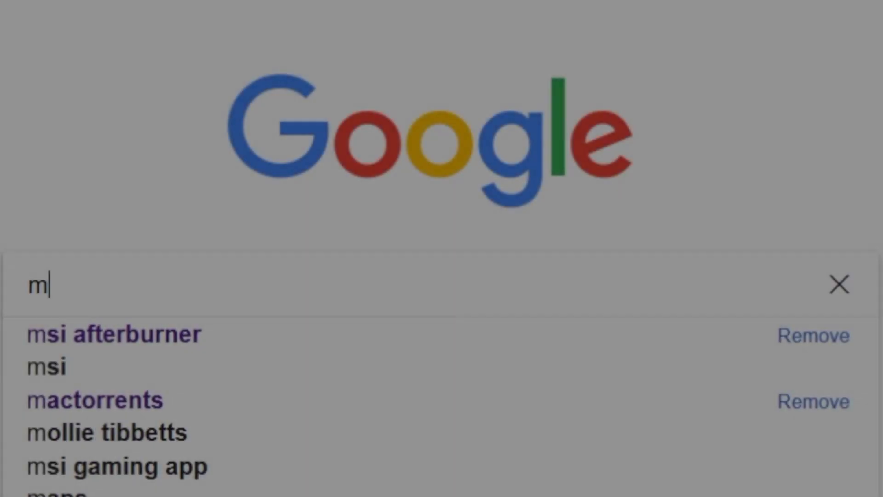
# Search Google for "msi afterburner".
pyautogui.write('si af')
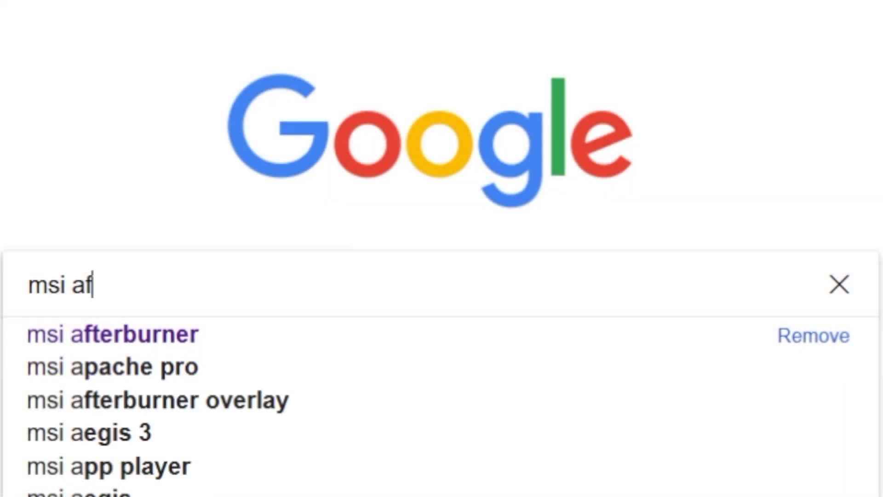
pyautogui.write('terburner')
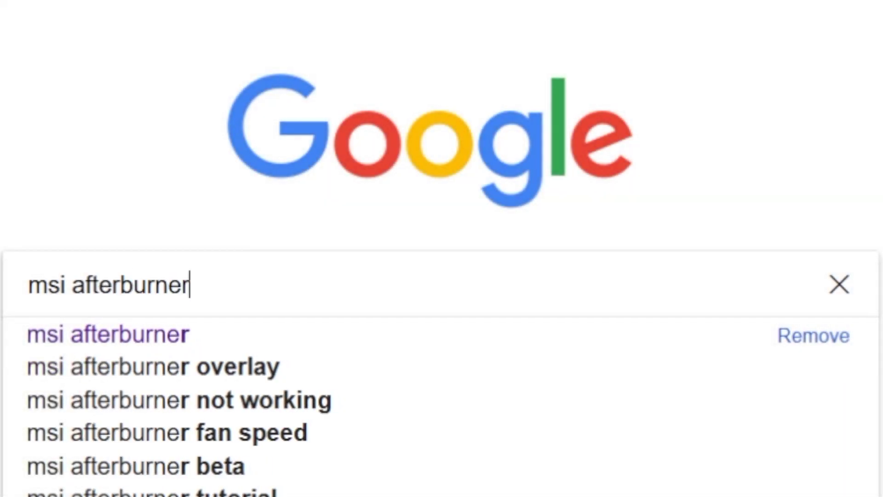
pyautogui.press('Escape')
pyautogui.press('Return')
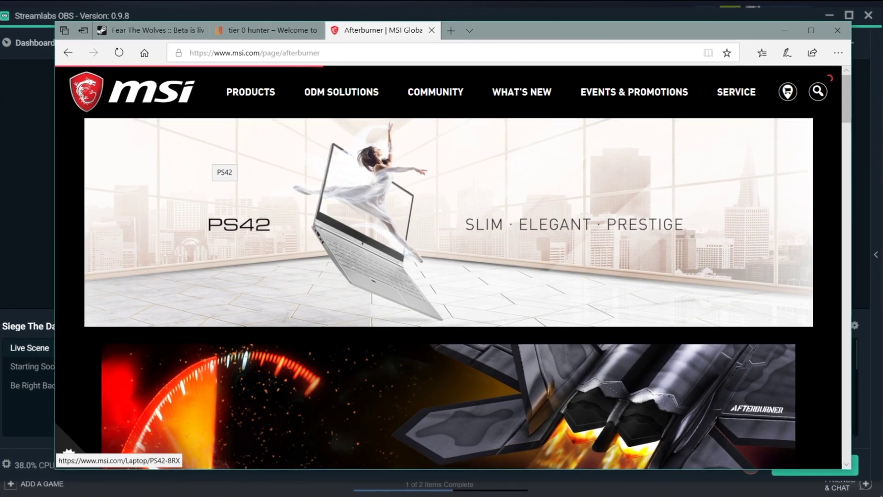
# Download MSI Afterburner from the downloads section of the MSI Afterburner page and save MSIAfterburnerSetup.zip.
pyautogui.scroll(-7, 262, 225)
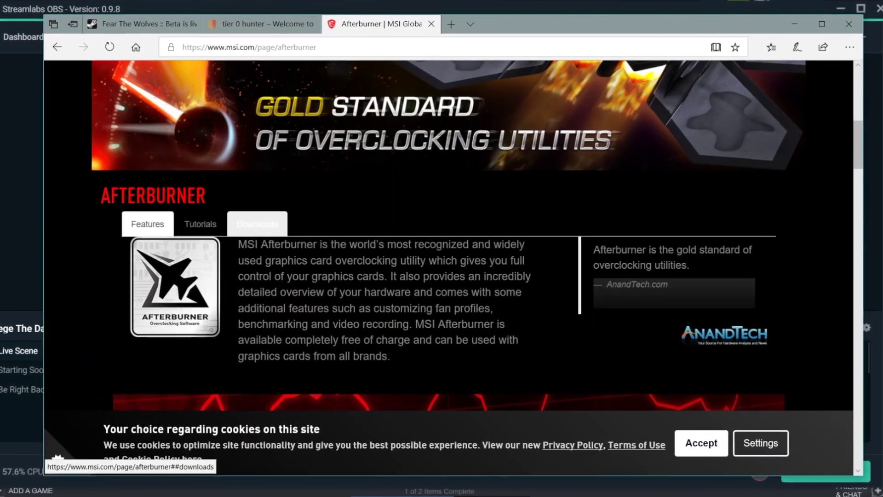
pyautogui.click(257, 224)
pyautogui.scroll(-1, 257, 223)
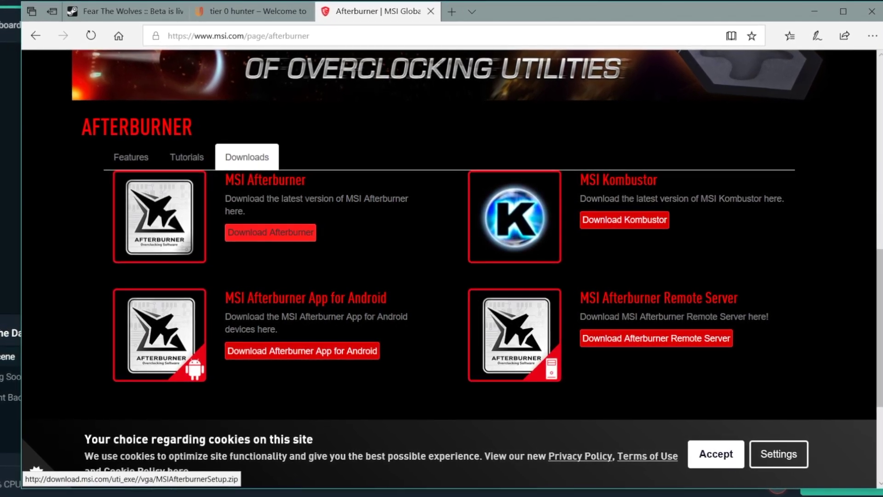
pyautogui.click(270, 233)
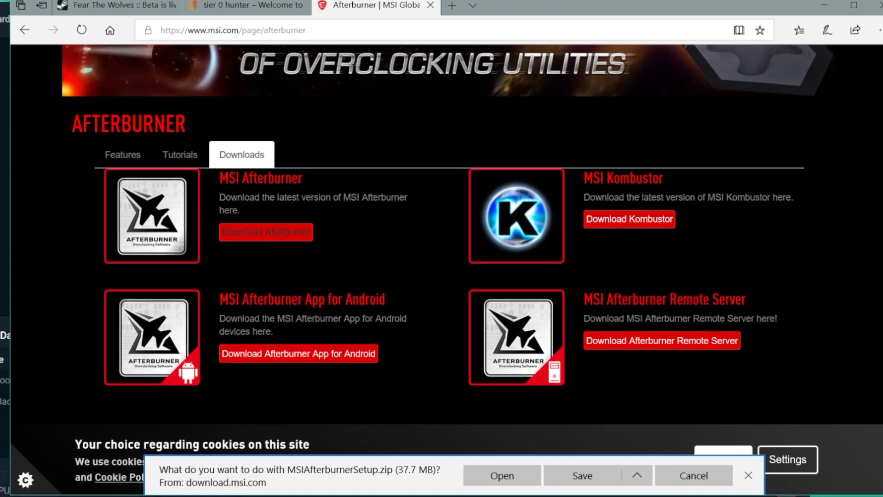
pyautogui.click(582, 476)
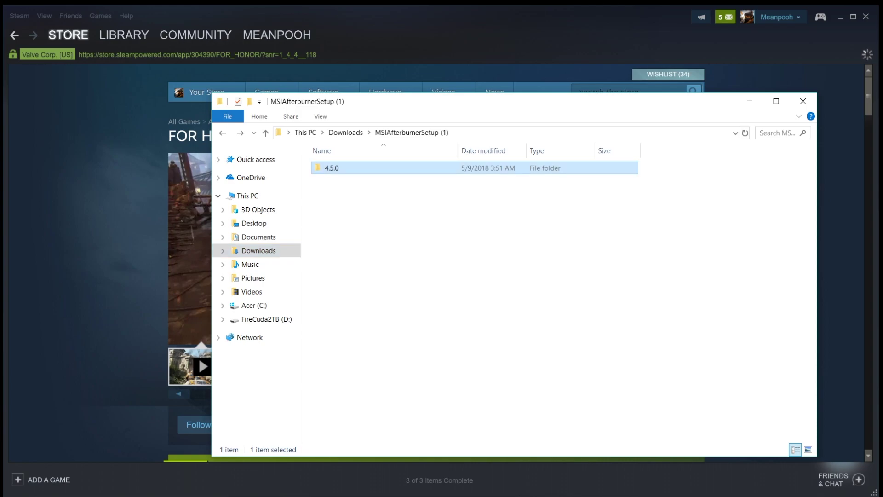
# Run the MSI Afterburner setup in the 4.5.0 folder, accepting the license and keeping both components and the default install folder.
pyautogui.press('Return')
pyautogui.click(367, 168)
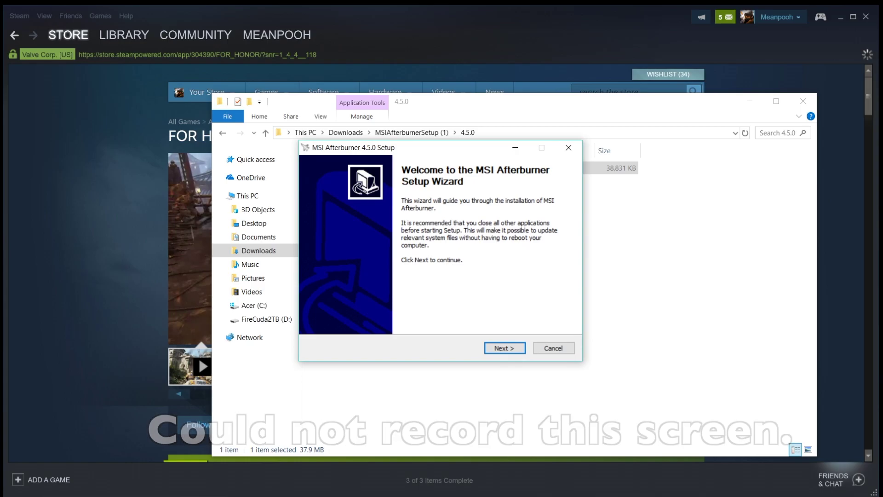
pyautogui.press('Return')
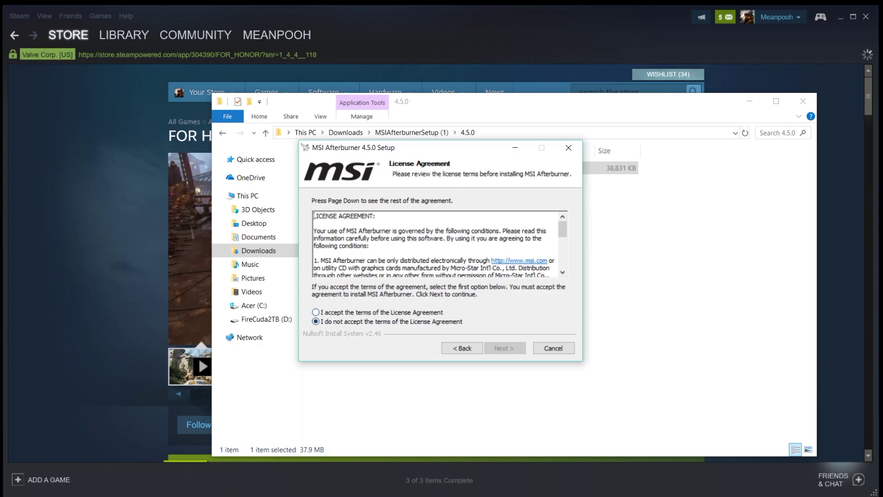
pyautogui.click(316, 312)
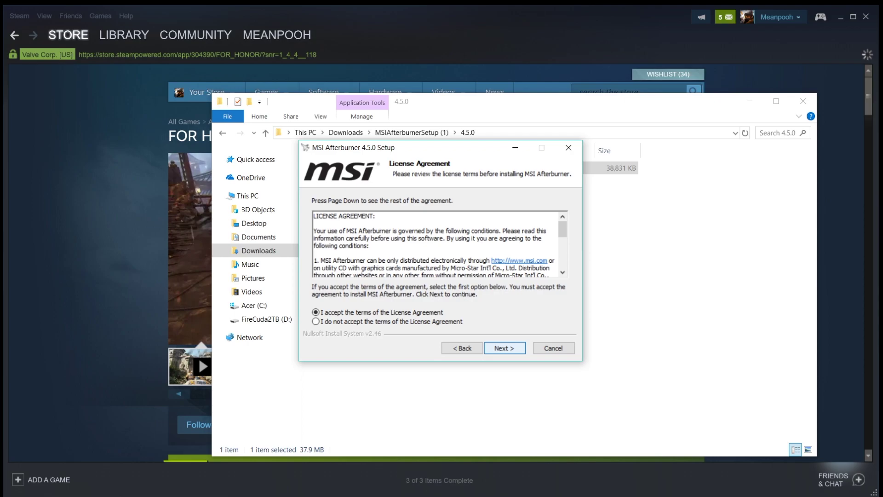
pyautogui.press('Return')
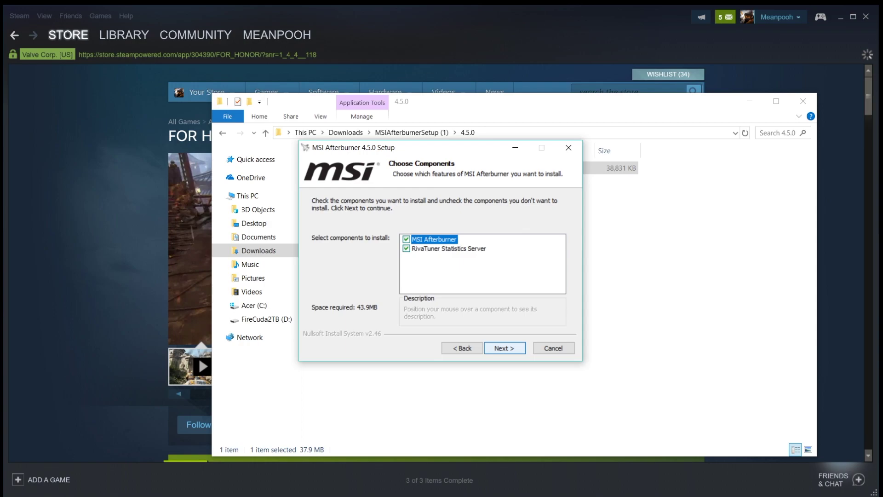
pyautogui.press('Return')
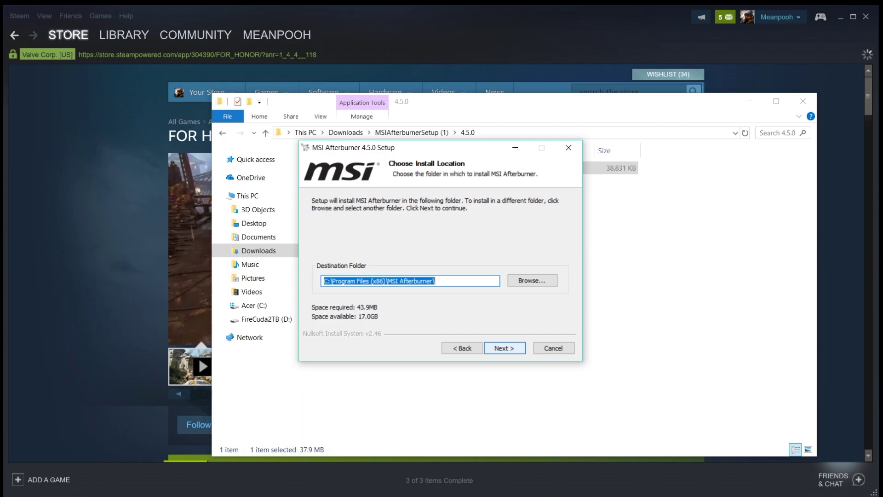
pyautogui.press('Return')
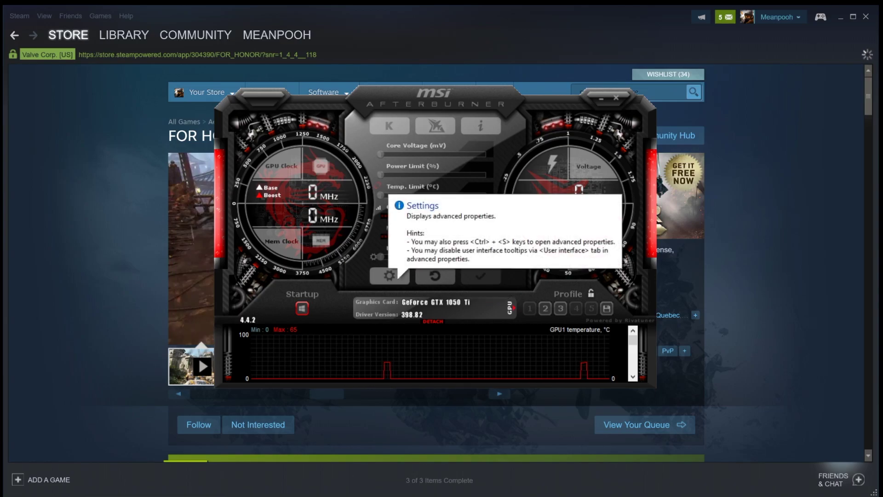
# Open the MSI Afterburner settings and review the monitoring properties of the GPU1 usage and GPU1 memory usage graphs.
pyautogui.click(390, 275)
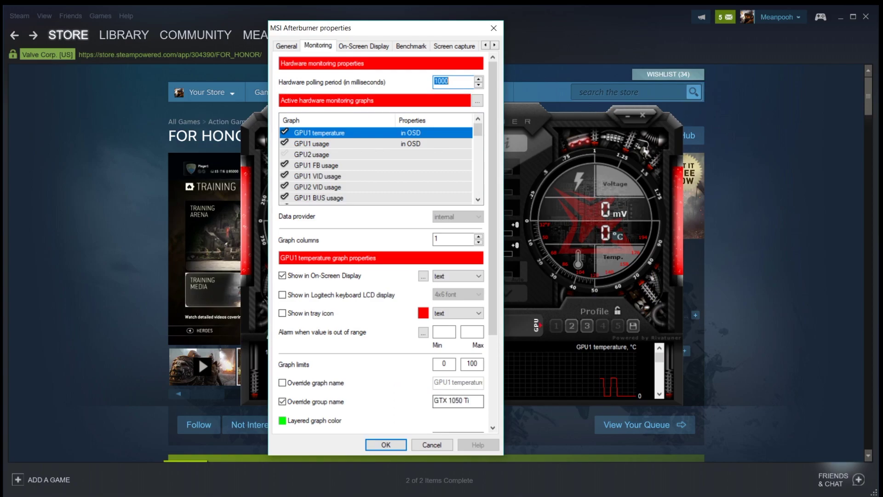
pyautogui.click(312, 143)
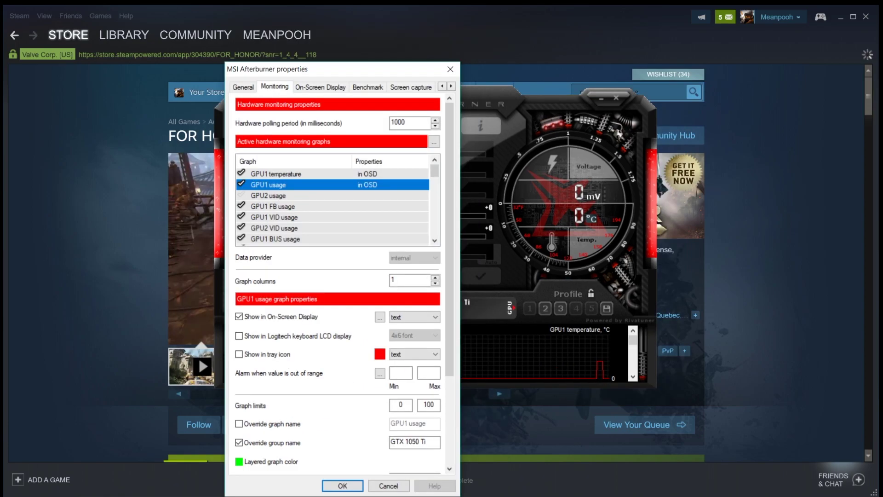
pyautogui.scroll(-1, 332, 206)
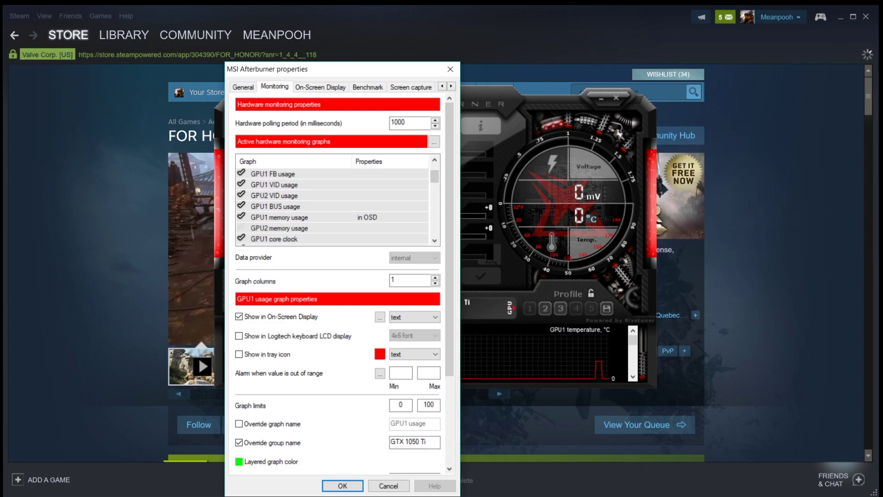
pyautogui.click(279, 217)
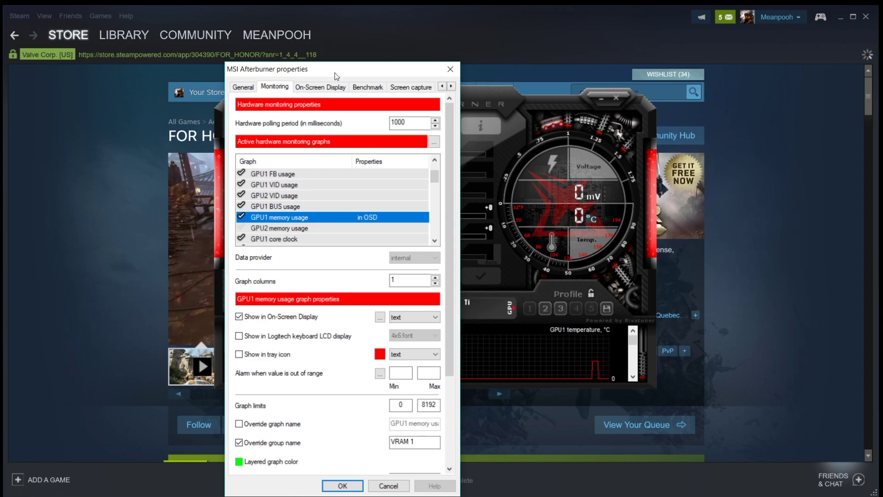
# Override the group name of the CPU usage graph with "i5 7300HQ".
pyautogui.moveTo(335, 74); pyautogui.dragTo(360, 43)
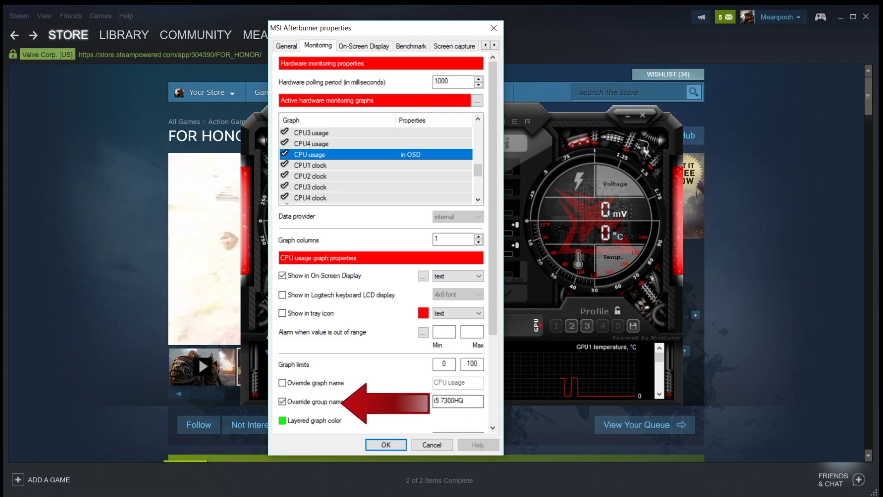
pyautogui.write('i5 7300HQ')
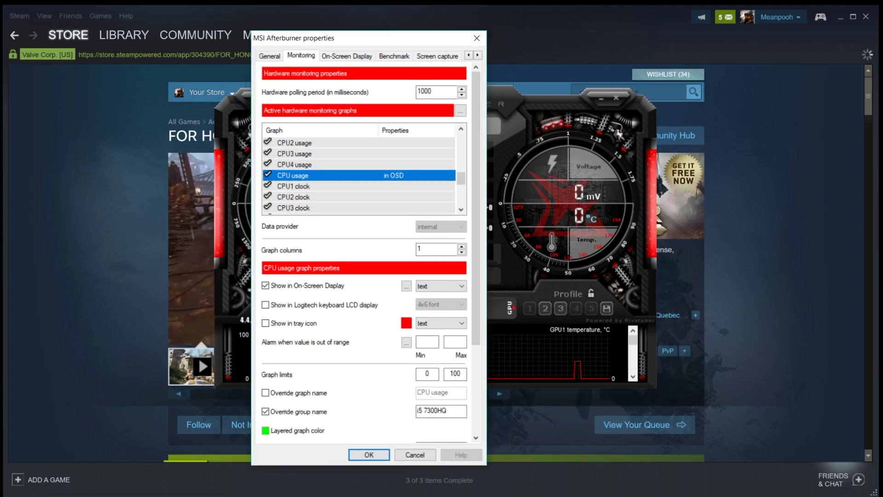
# Examine the on-screen display properties of the CPU clock, RAM usage and Framerate graphs.
pyautogui.scroll(-1, 359, 175)
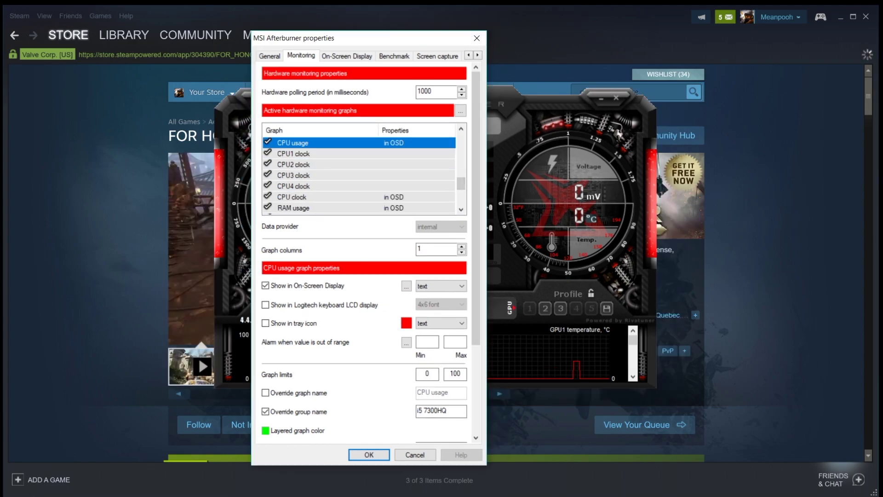
pyautogui.click(303, 197)
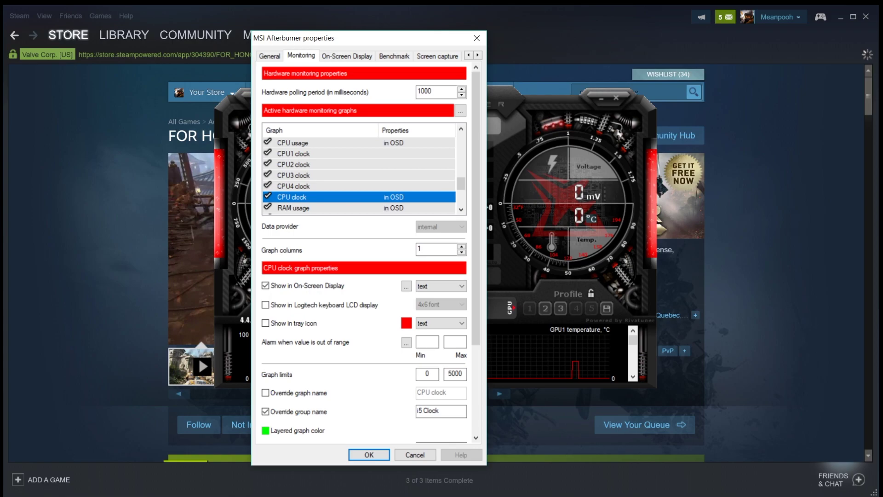
pyautogui.moveTo(382, 36); pyautogui.dragTo(399, 26)
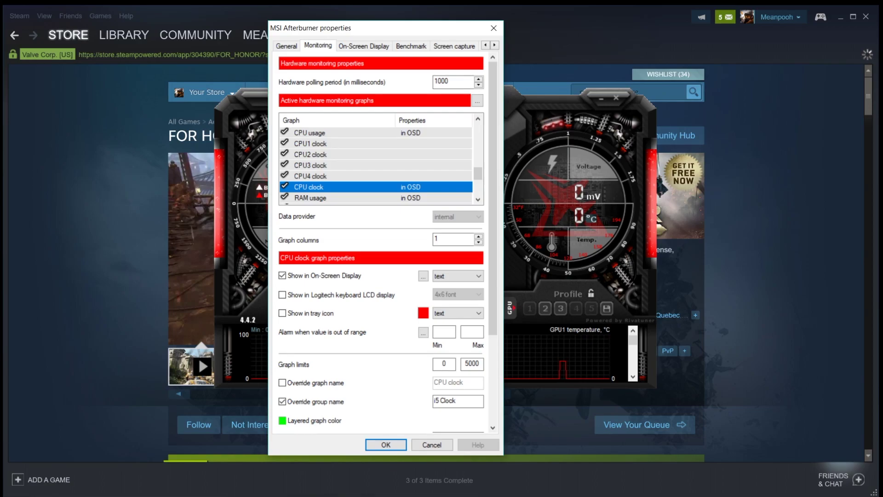
pyautogui.click(310, 198)
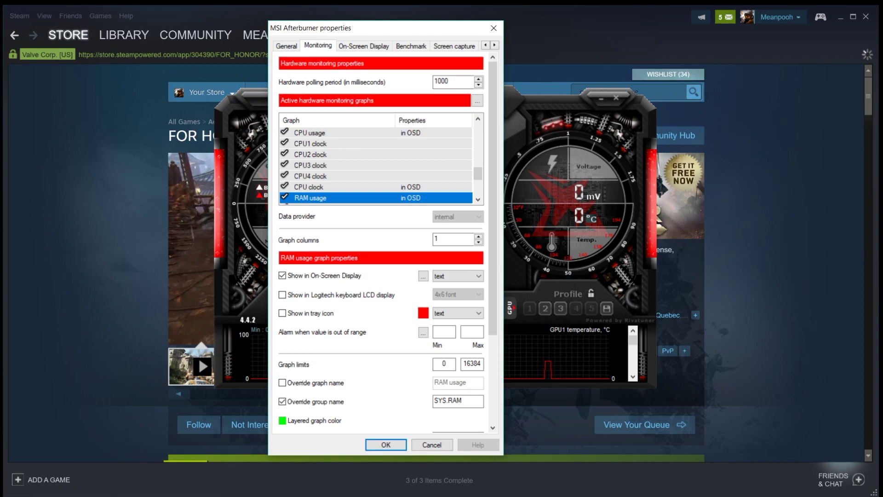
pyautogui.scroll(-1, 375, 165)
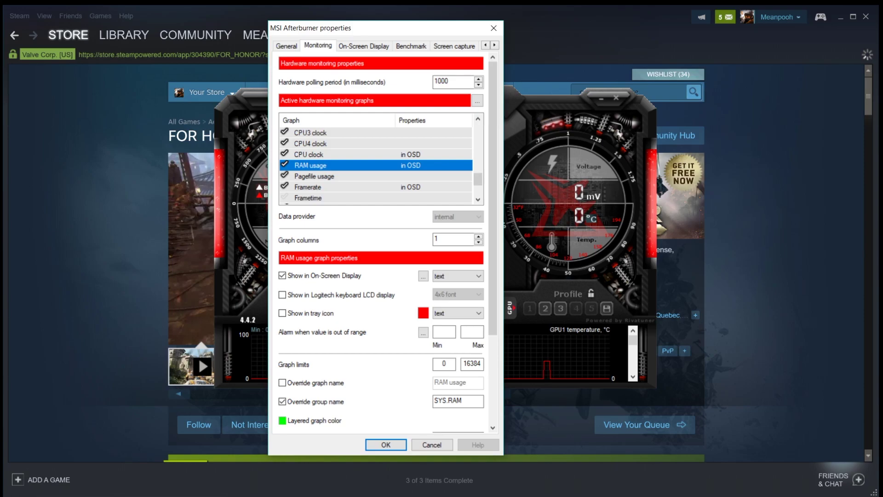
pyautogui.click(308, 187)
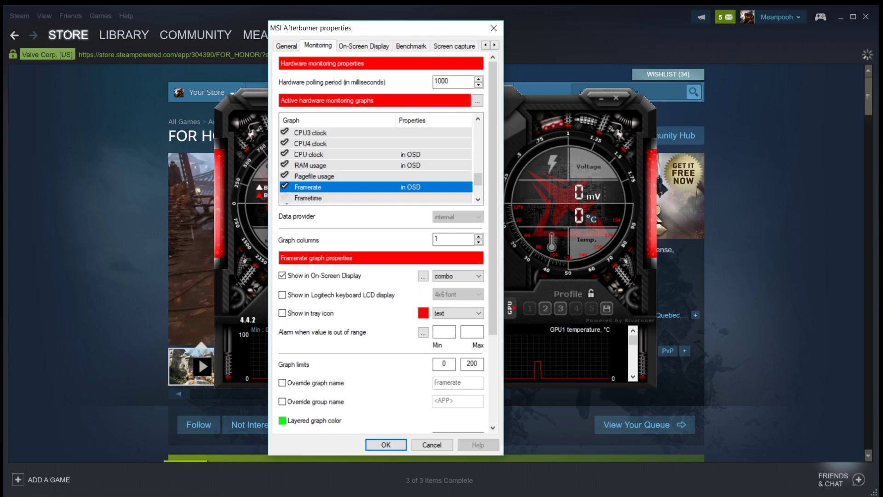
# Assign F3 as the hotkey for toggling the on-screen display.
pyautogui.click(364, 46)
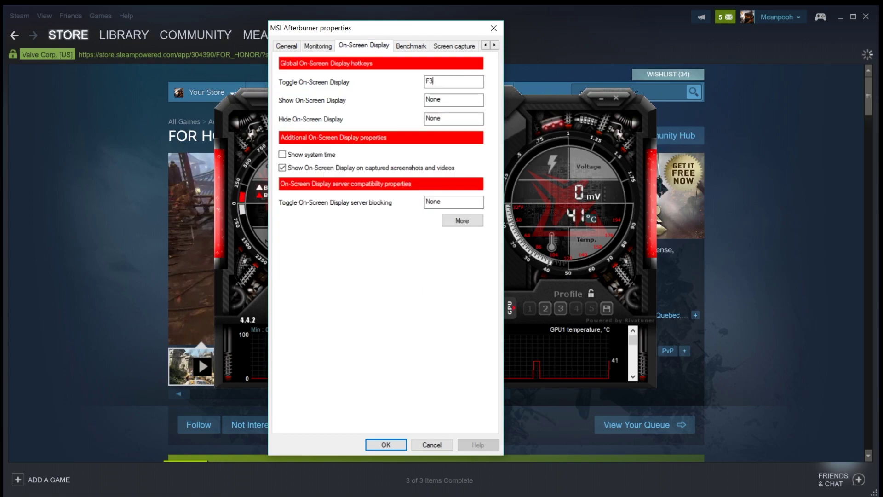
pyautogui.click(435, 81)
pyautogui.press('BackSpace')
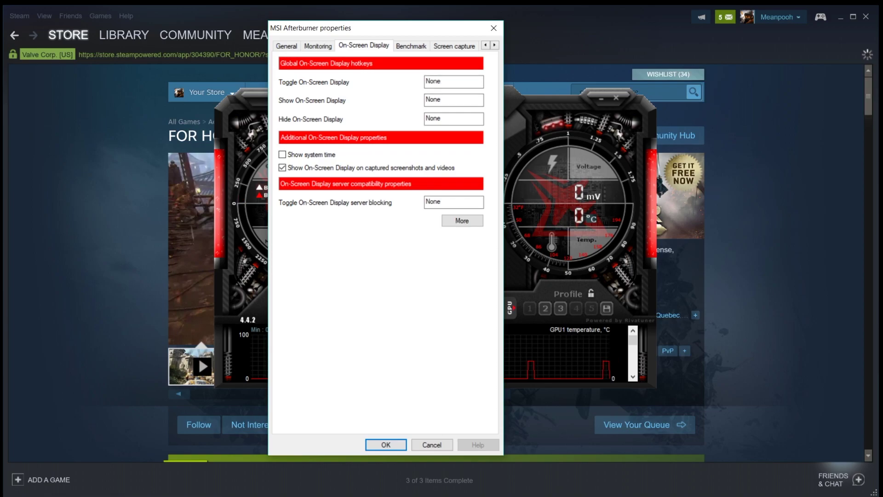
pyautogui.press('F3')
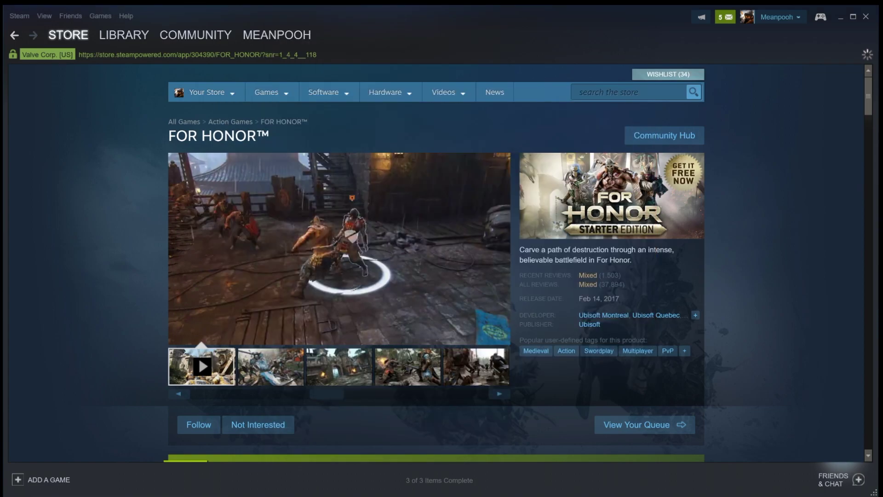
# Switch to RivaTuner Statistics Server, which is running in the background.
pyautogui.moveTo(748, 487)
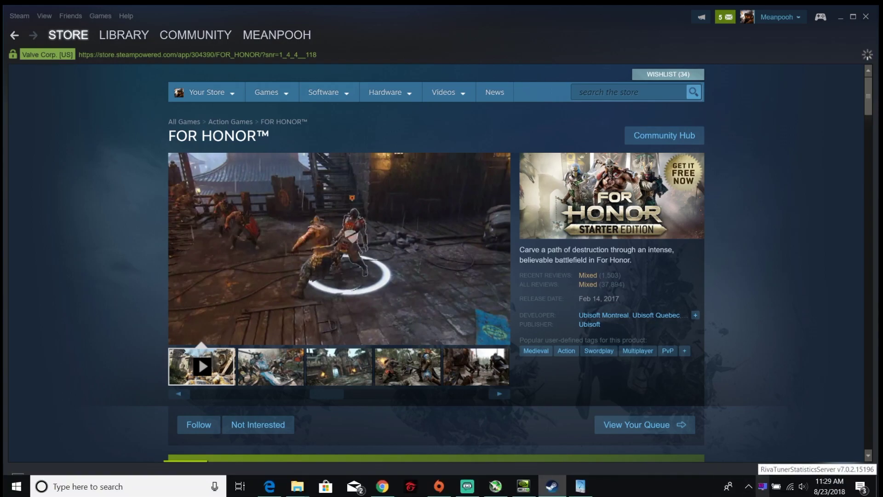
pyautogui.click(748, 486)
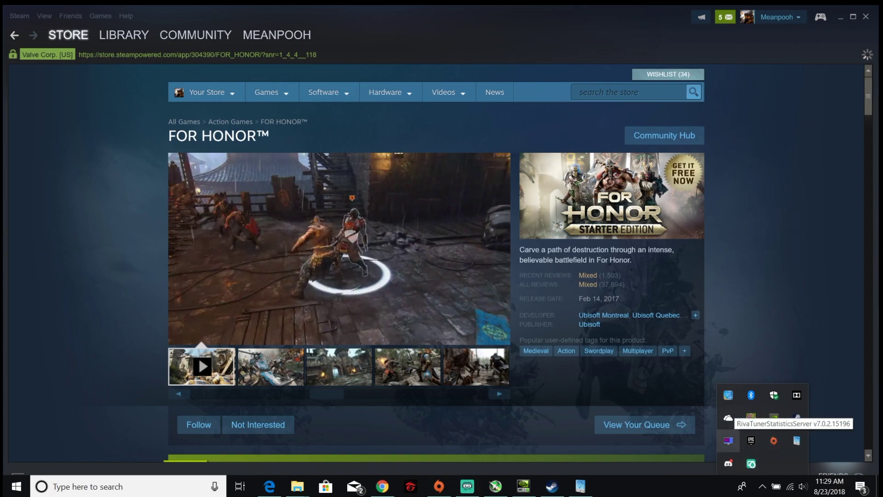
pyautogui.click(728, 440)
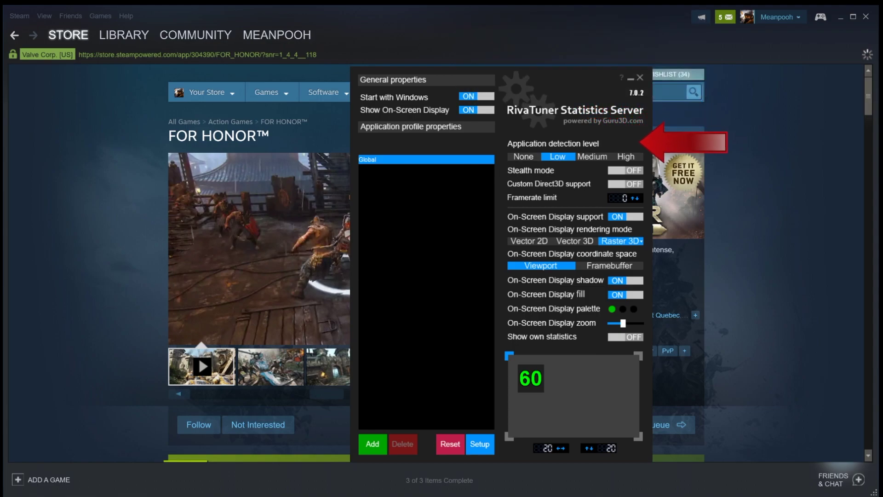
# Try the Vector 2D and Vector 3D rendering modes for the on-screen display, and return to Raster 3D.
pyautogui.moveTo(569, 157)
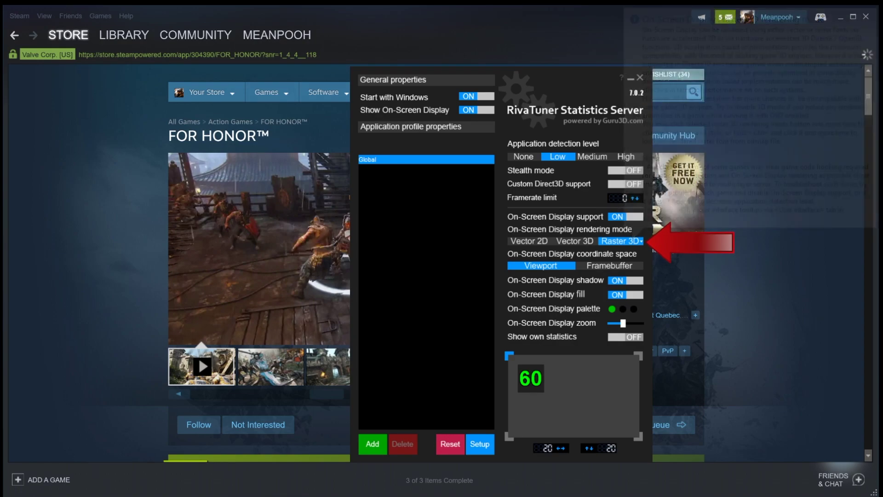
pyautogui.click(529, 241)
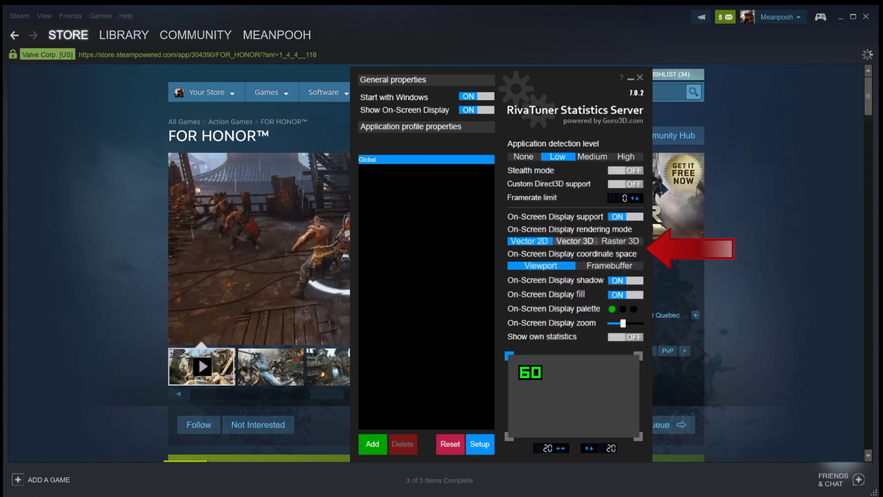
pyautogui.click(575, 241)
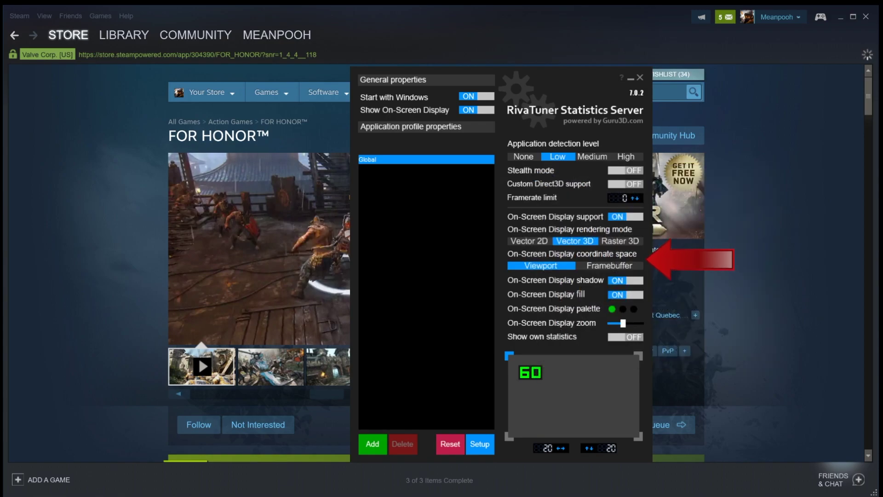
pyautogui.click(620, 241)
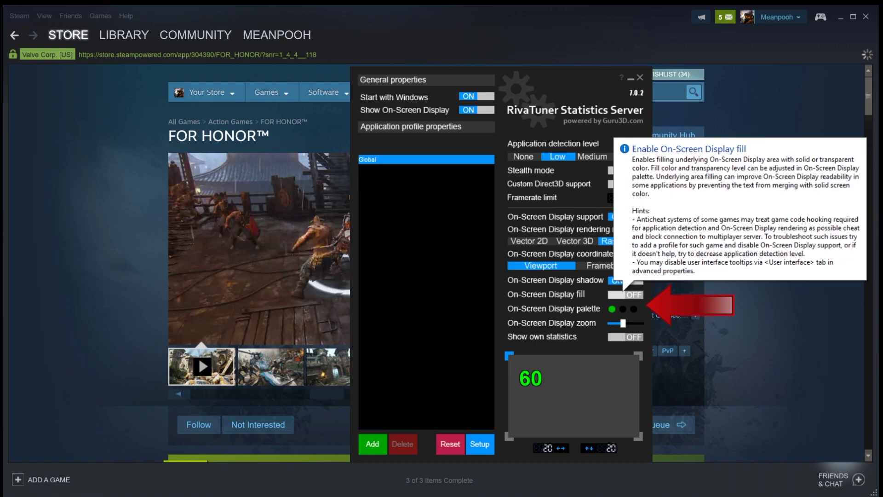
# Enable the On-Screen Display fill and view the color settings of the first palette color without changing them.
pyautogui.click(625, 294)
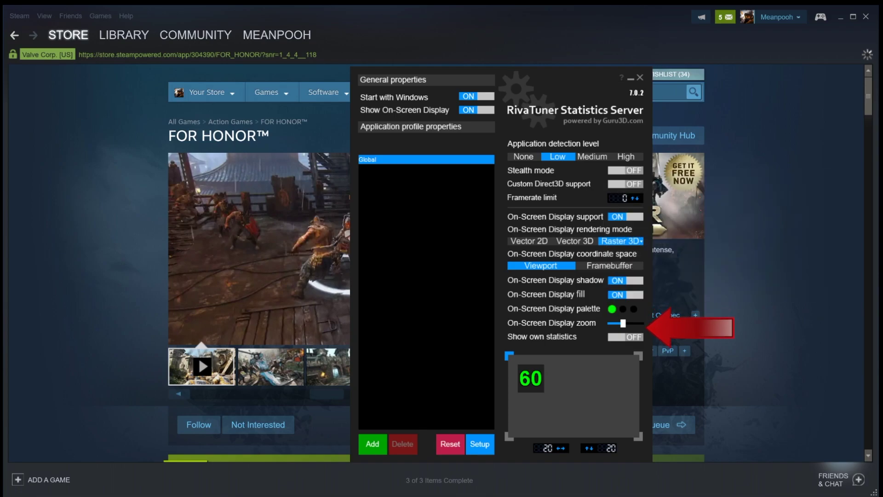
pyautogui.click(612, 309)
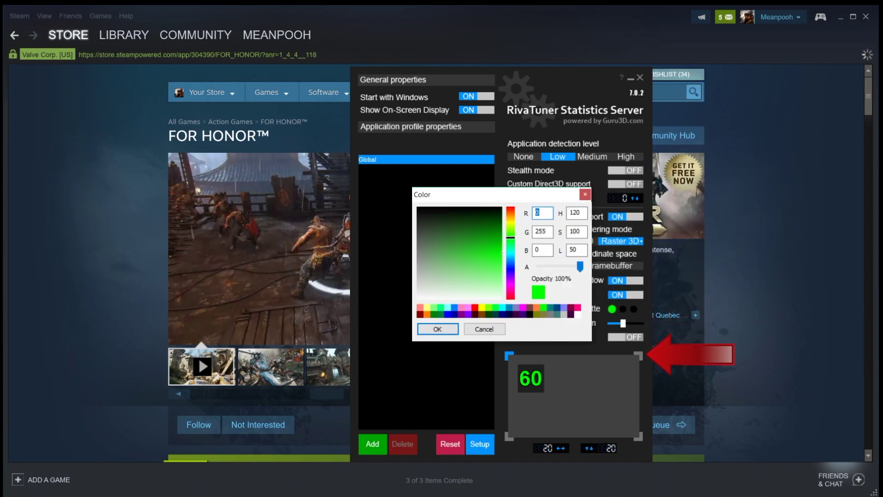
pyautogui.click(484, 329)
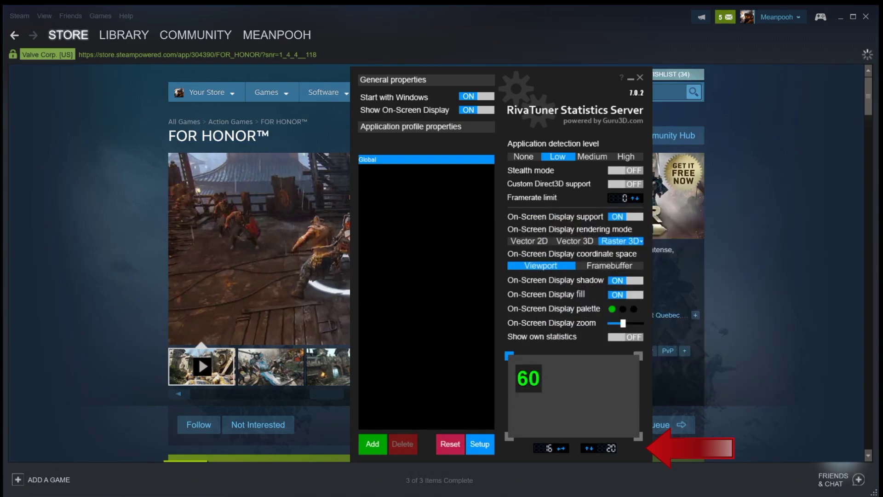
# Adjust the on-screen display's horizontal position, bringing the offset down to 1.
pyautogui.click(559, 448)
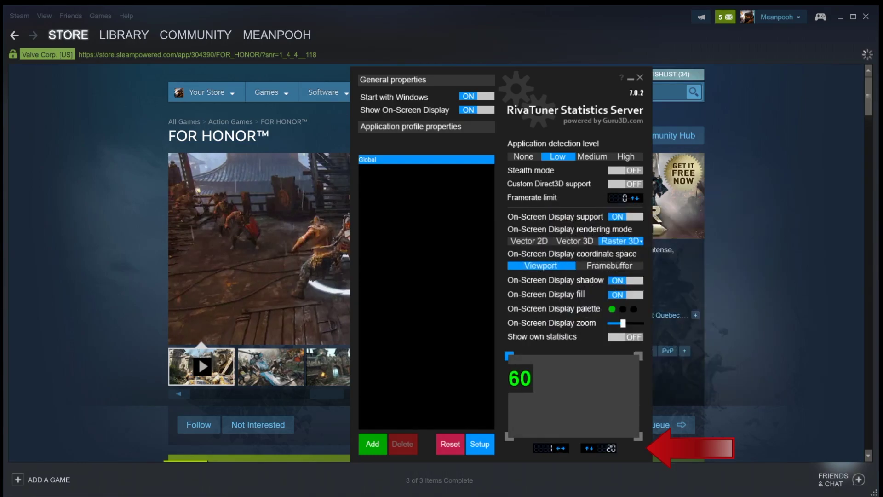
pyautogui.click(563, 448)
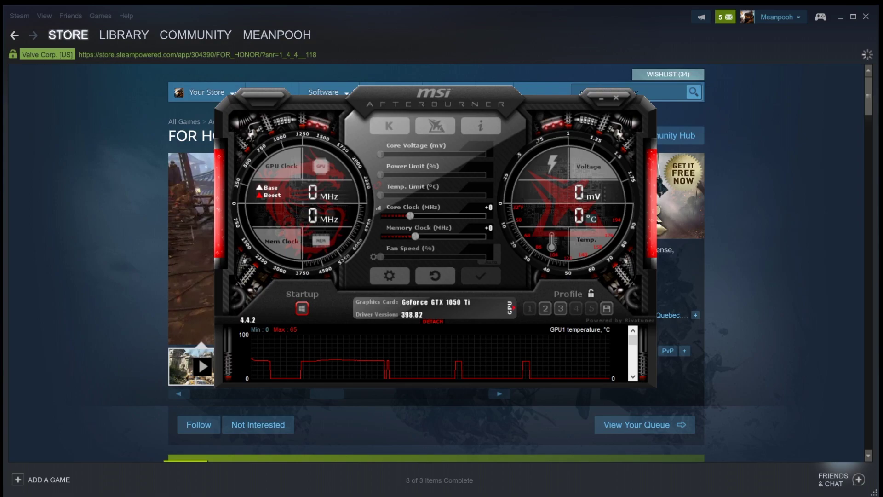
# In MSI Afterburner's monitoring properties, set the Framerate graph's on-screen display style to combo.
pyautogui.click(389, 275)
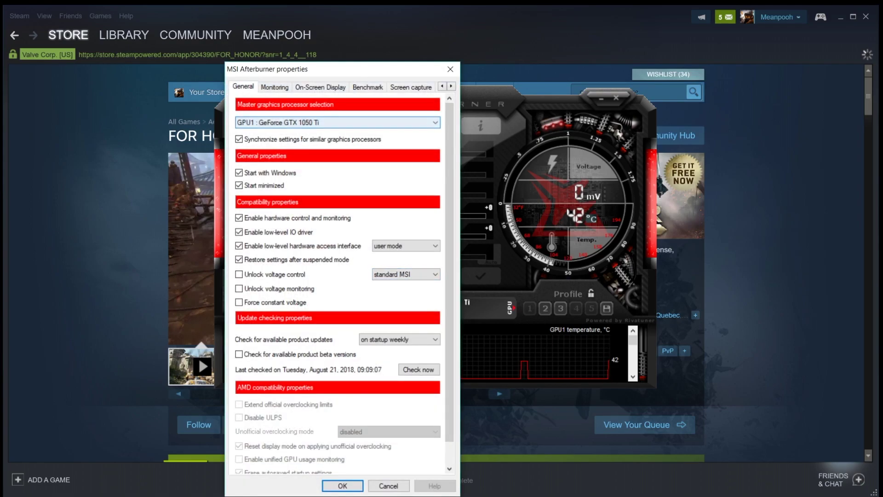
pyautogui.hotkey('ctrl', 'Tab')
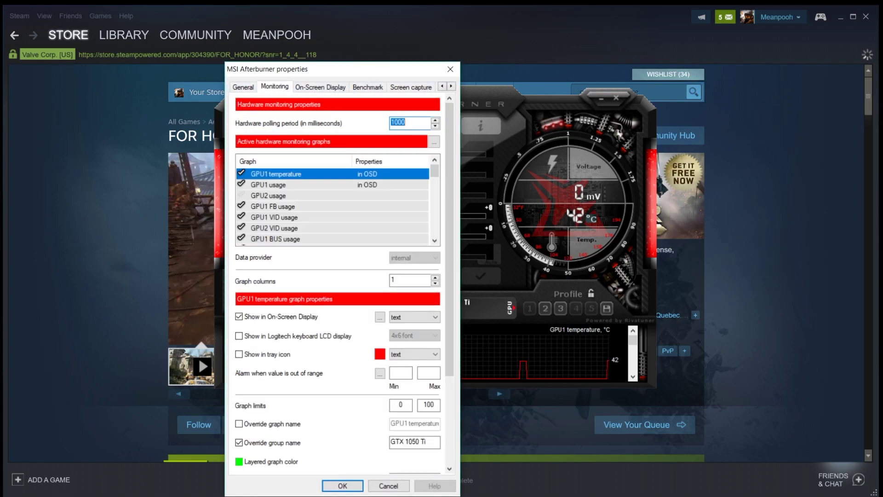
pyautogui.scroll(-4, 334, 202)
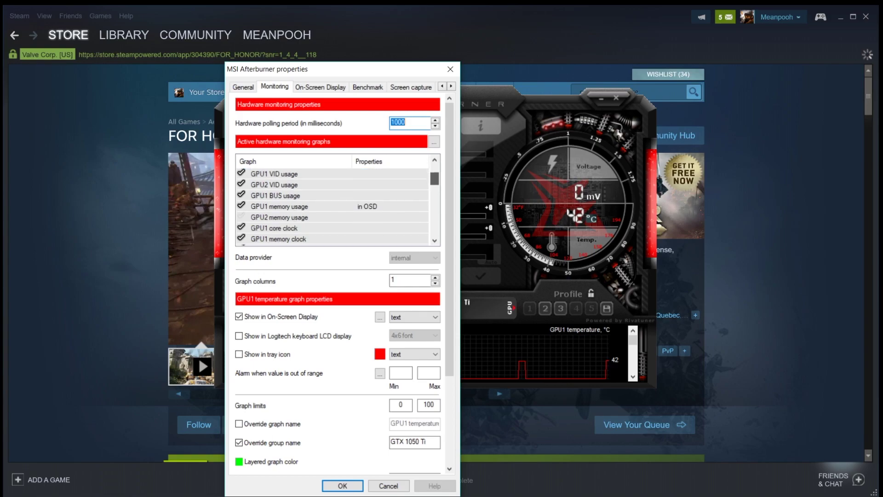
pyautogui.scroll(-3, 334, 202)
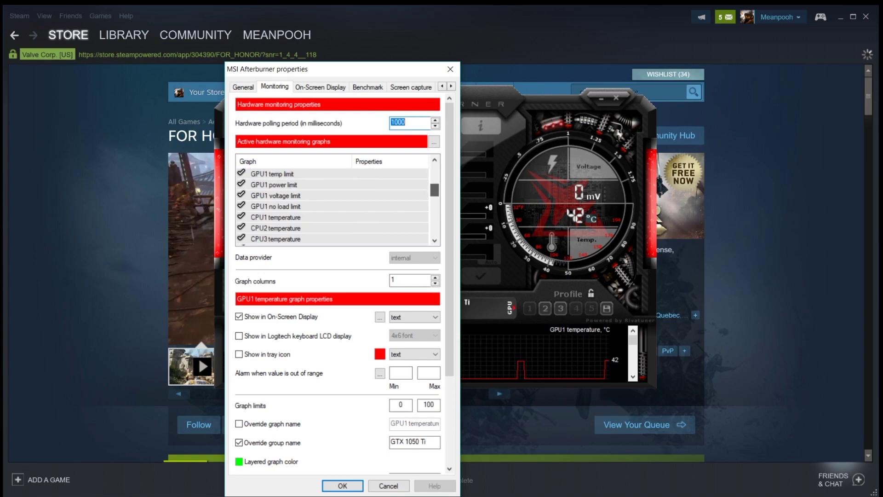
pyautogui.scroll(-3, 334, 204)
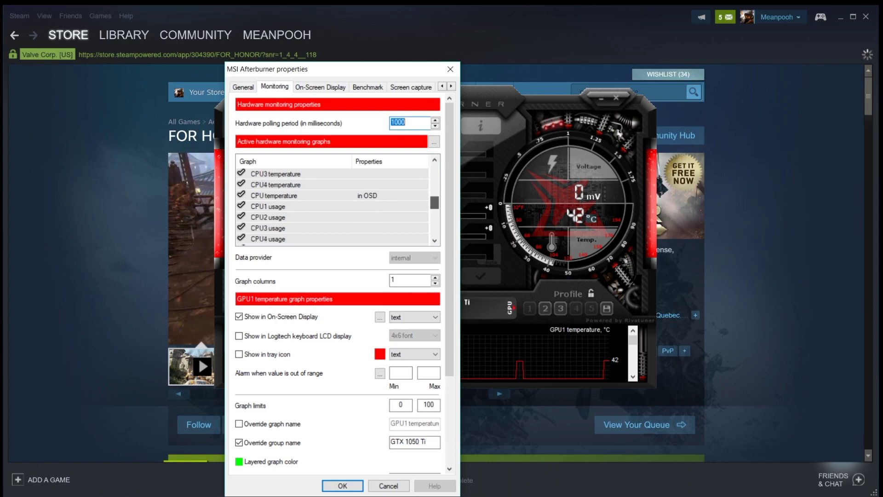
pyautogui.scroll(-3, 333, 205)
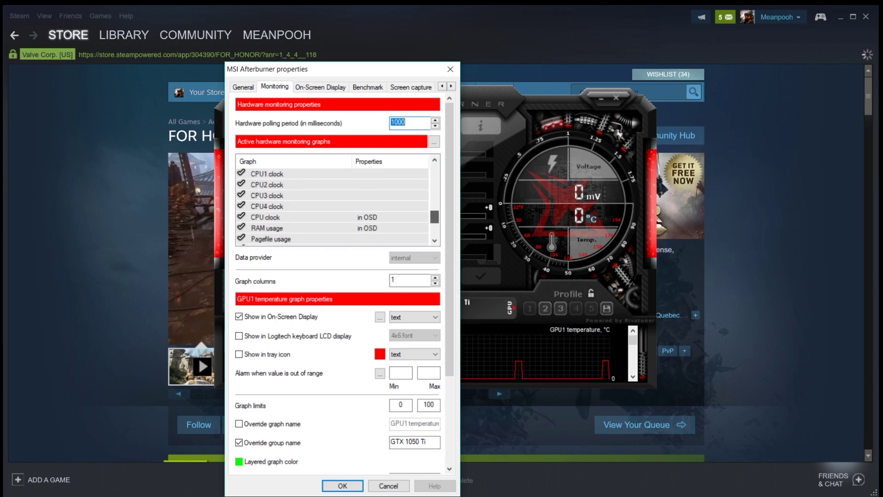
pyautogui.scroll(-1, 333, 205)
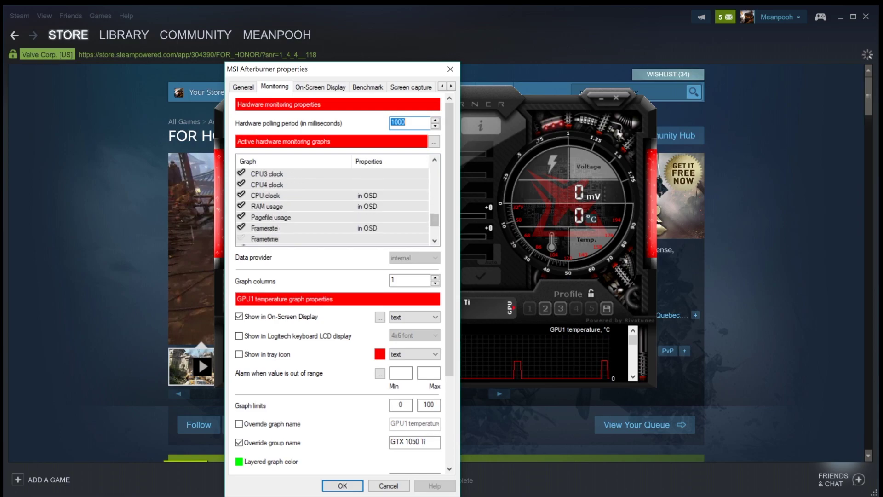
pyautogui.click(265, 227)
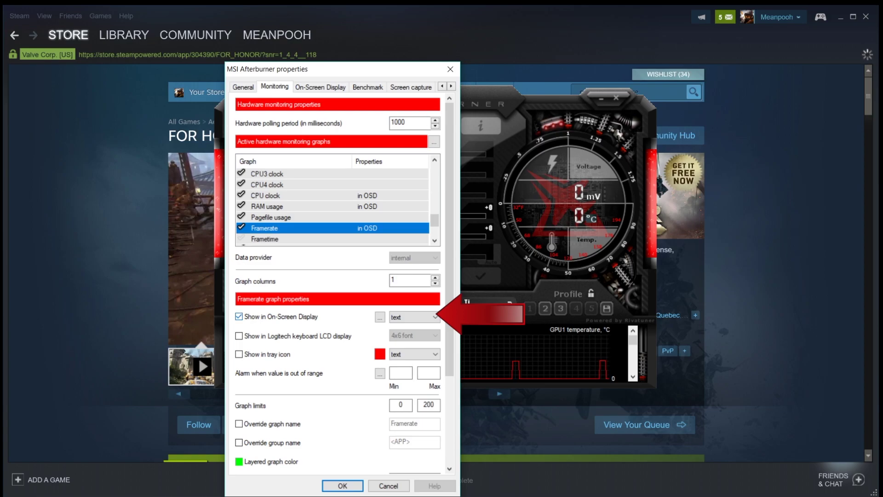
pyautogui.click(416, 316)
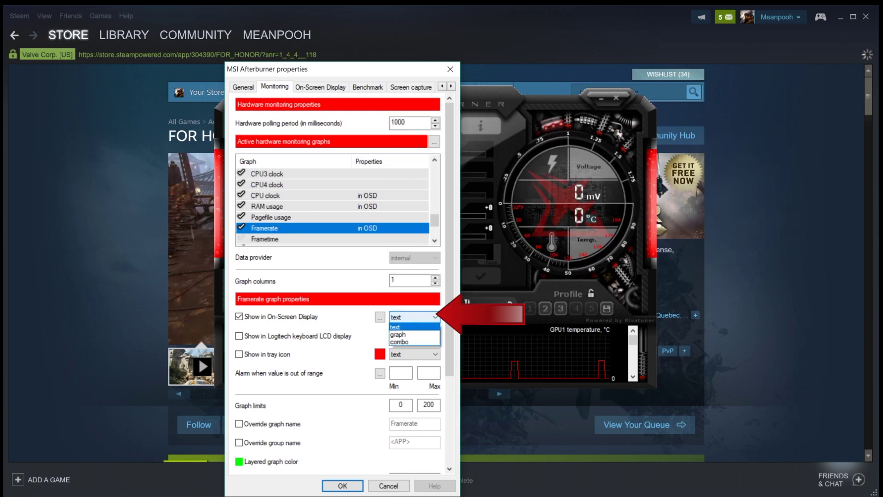
pyautogui.click(409, 341)
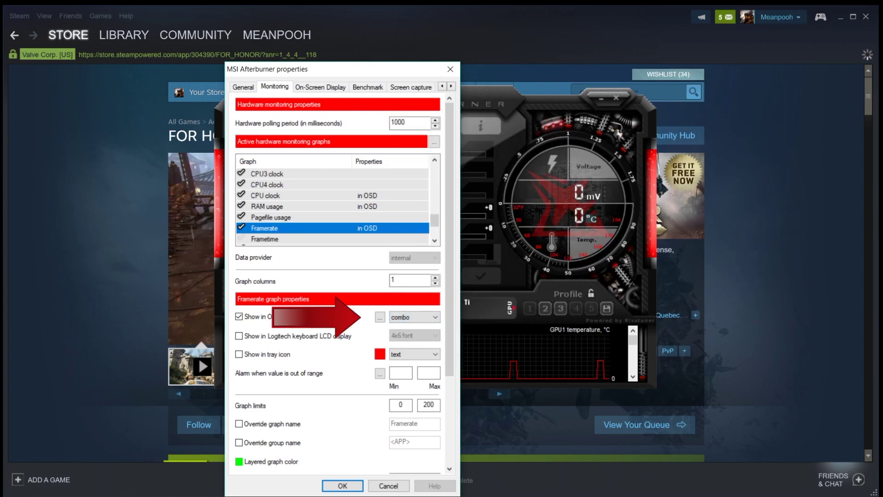
# Examine the modern On-Screen Display layout's properties, including its colors, text sizes and graph dimensions.
pyautogui.click(380, 317)
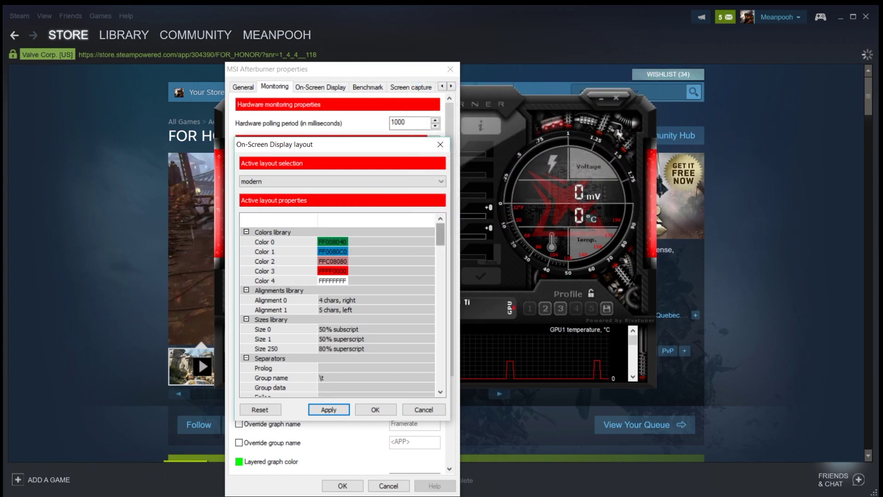
pyautogui.scroll(-15, 338, 310)
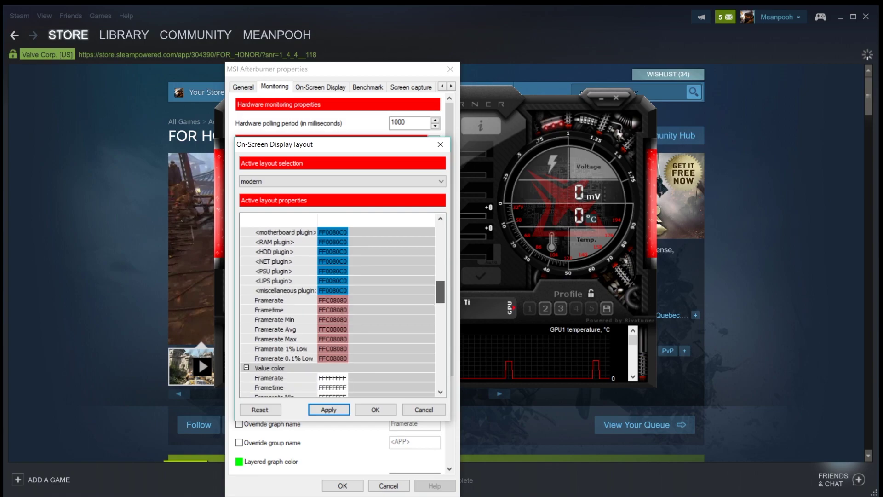
pyautogui.scroll(-7, 338, 310)
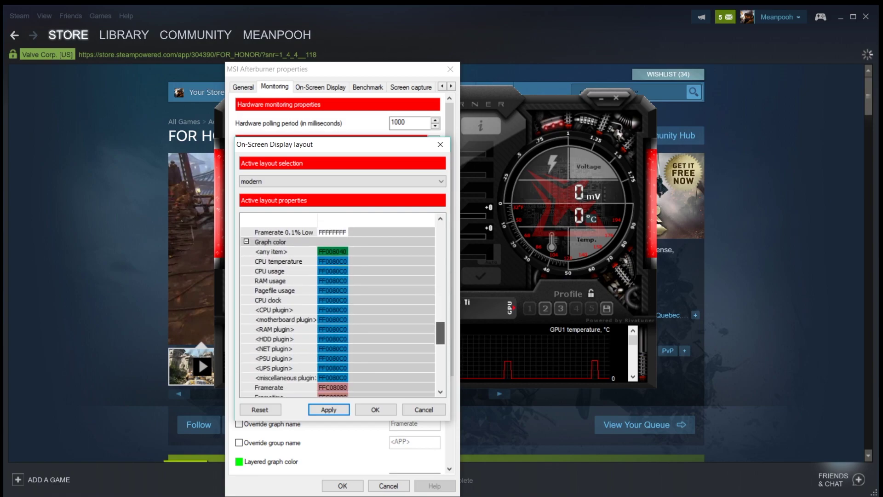
pyautogui.scroll(-1, 338, 310)
pyautogui.scroll(4, 338, 310)
pyautogui.scroll(-12, 338, 309)
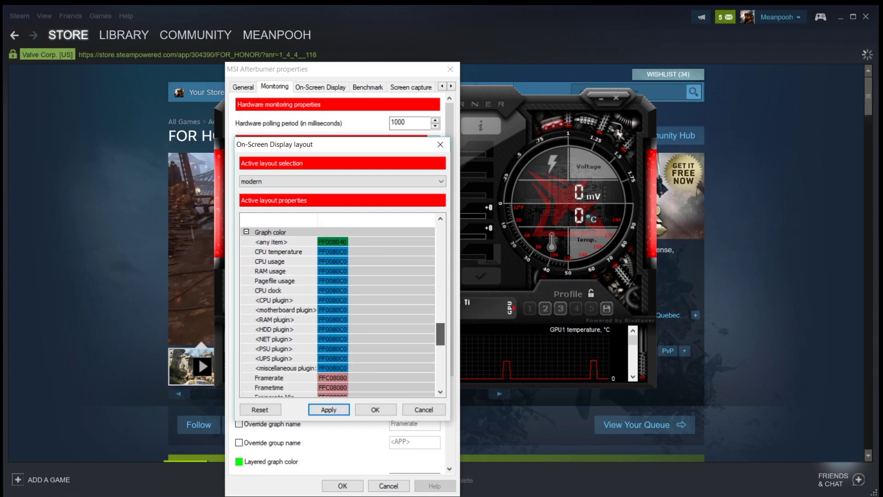
pyautogui.scroll(-11, 338, 310)
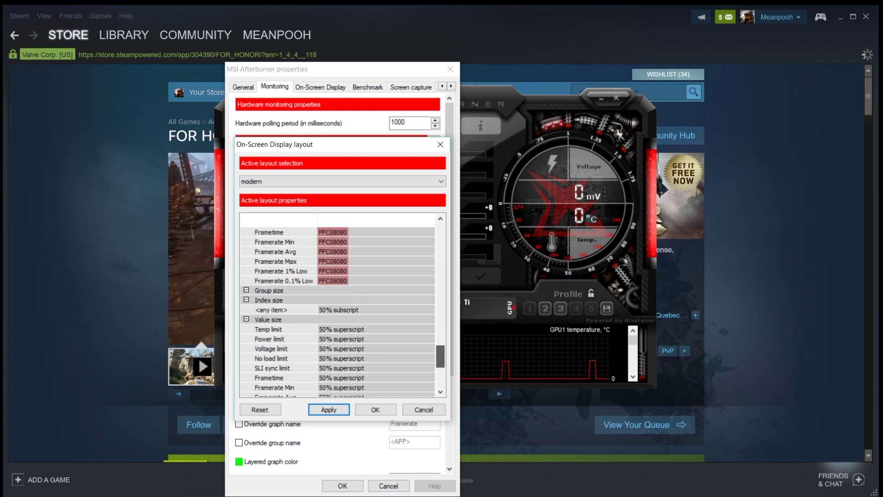
pyautogui.scroll(-10, 338, 309)
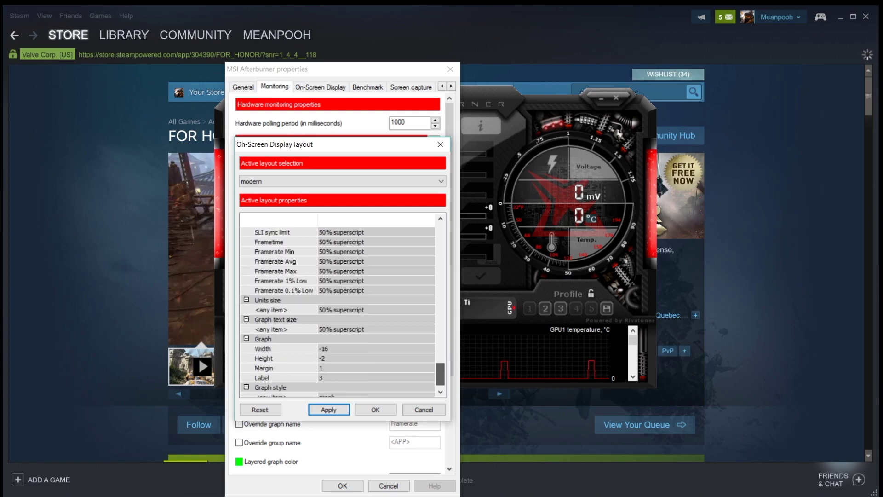